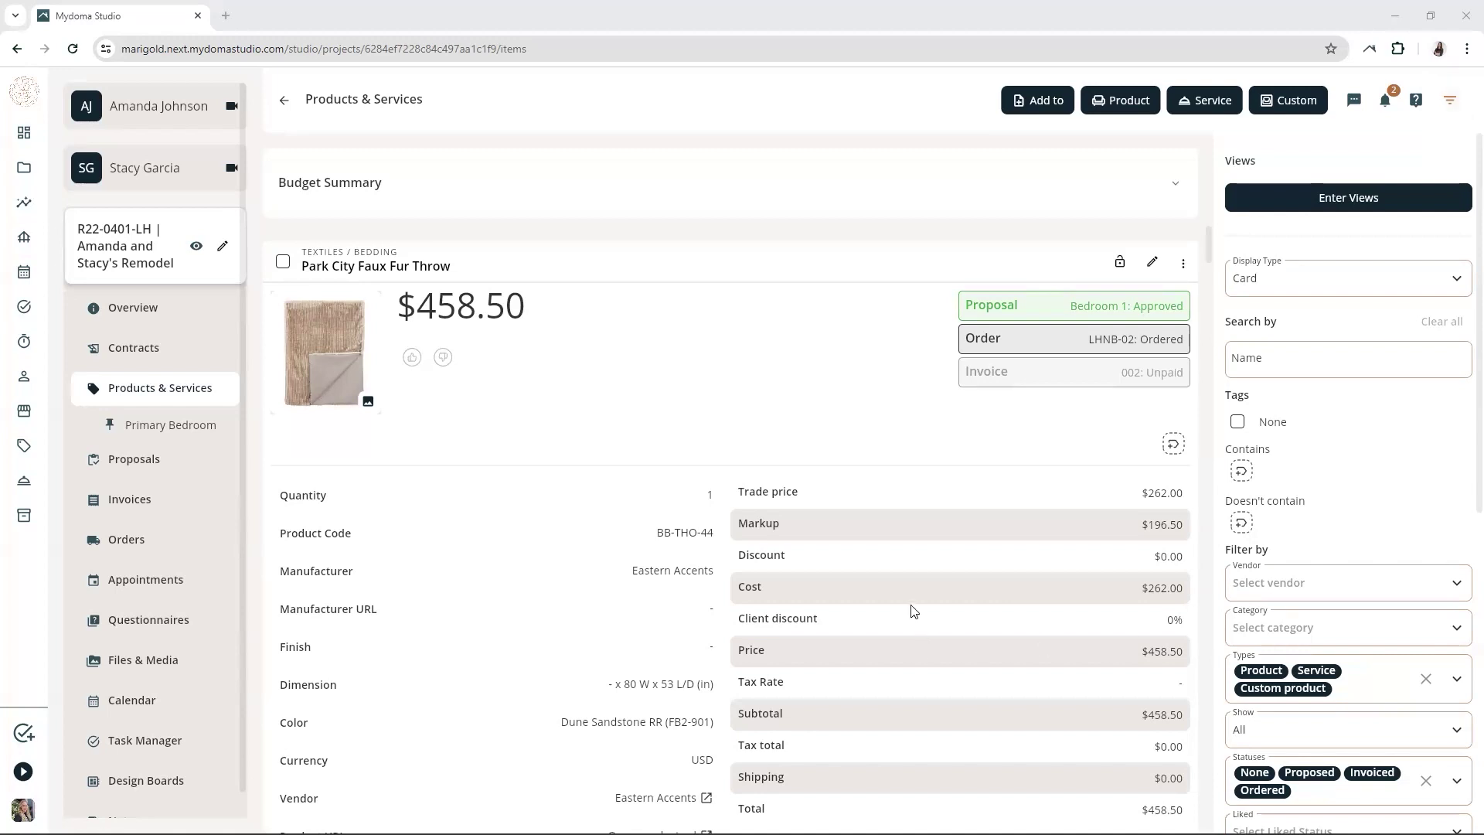
Scroll down the item list, then return to Products & Services by way of the project Overview.
scroll(912, 605, down, 3)
scroll(912, 606, down, 3)
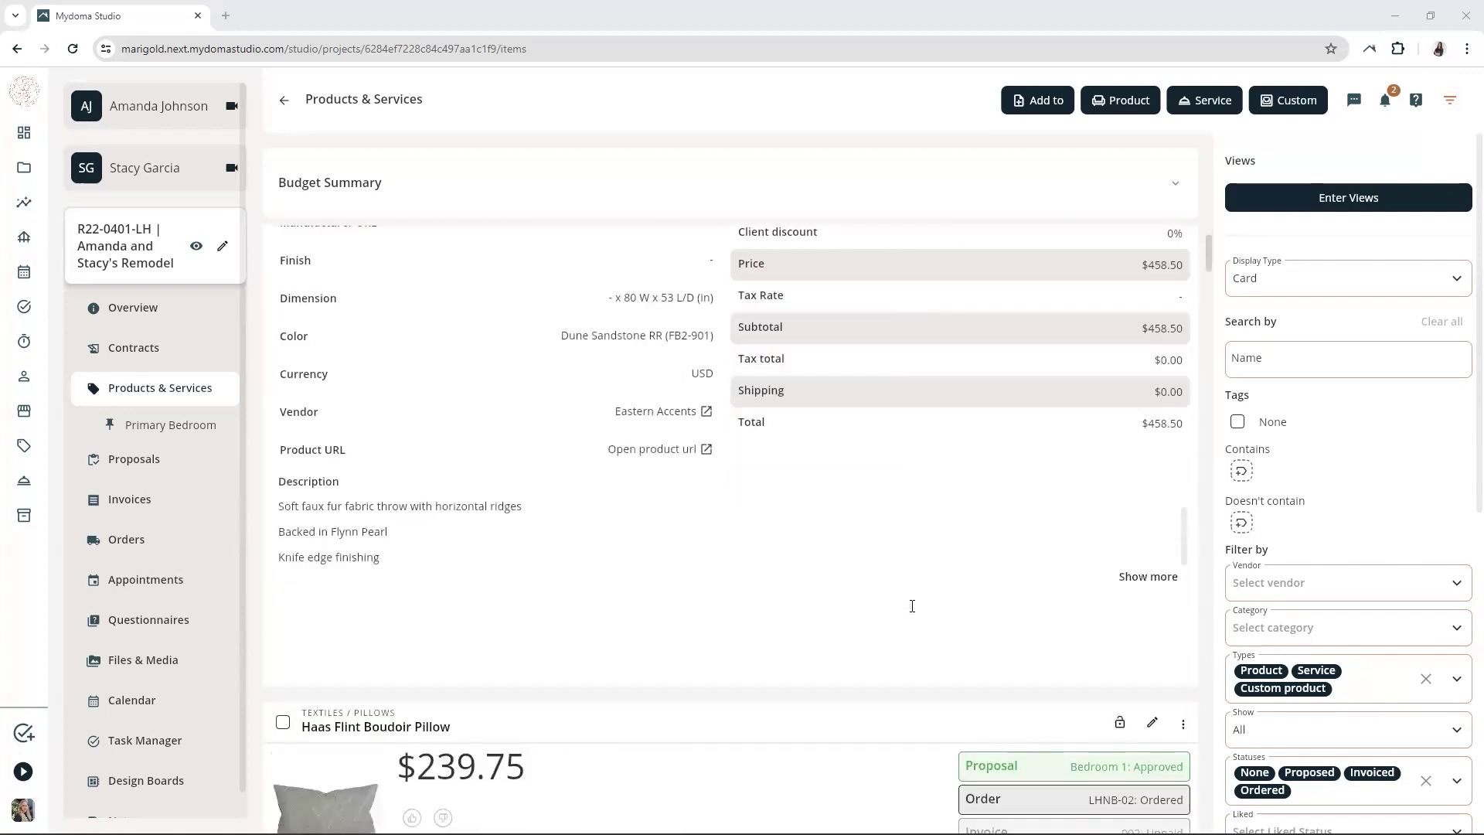
scroll(911, 606, down, 4)
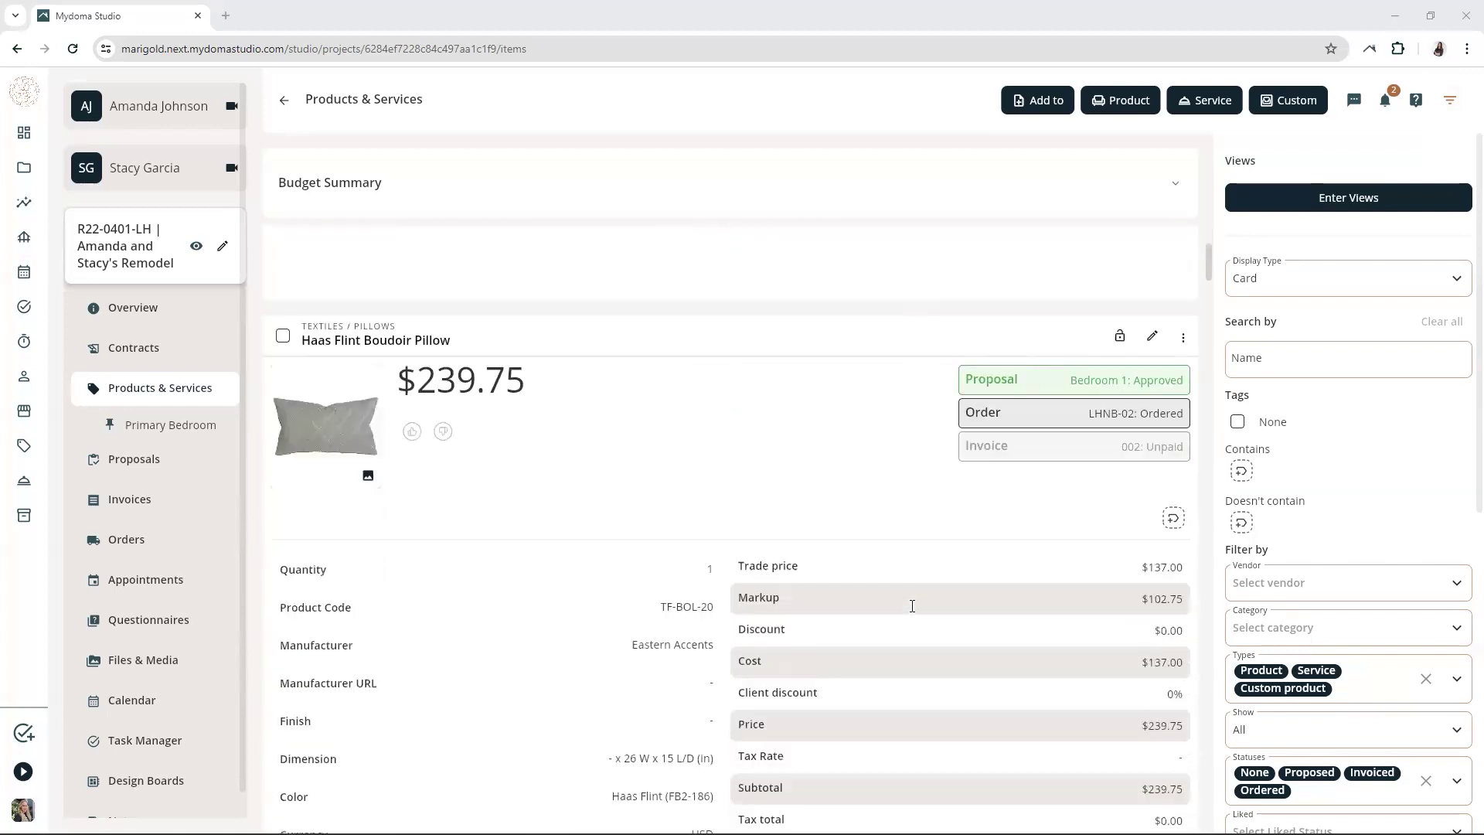
scroll(912, 606, down, 1)
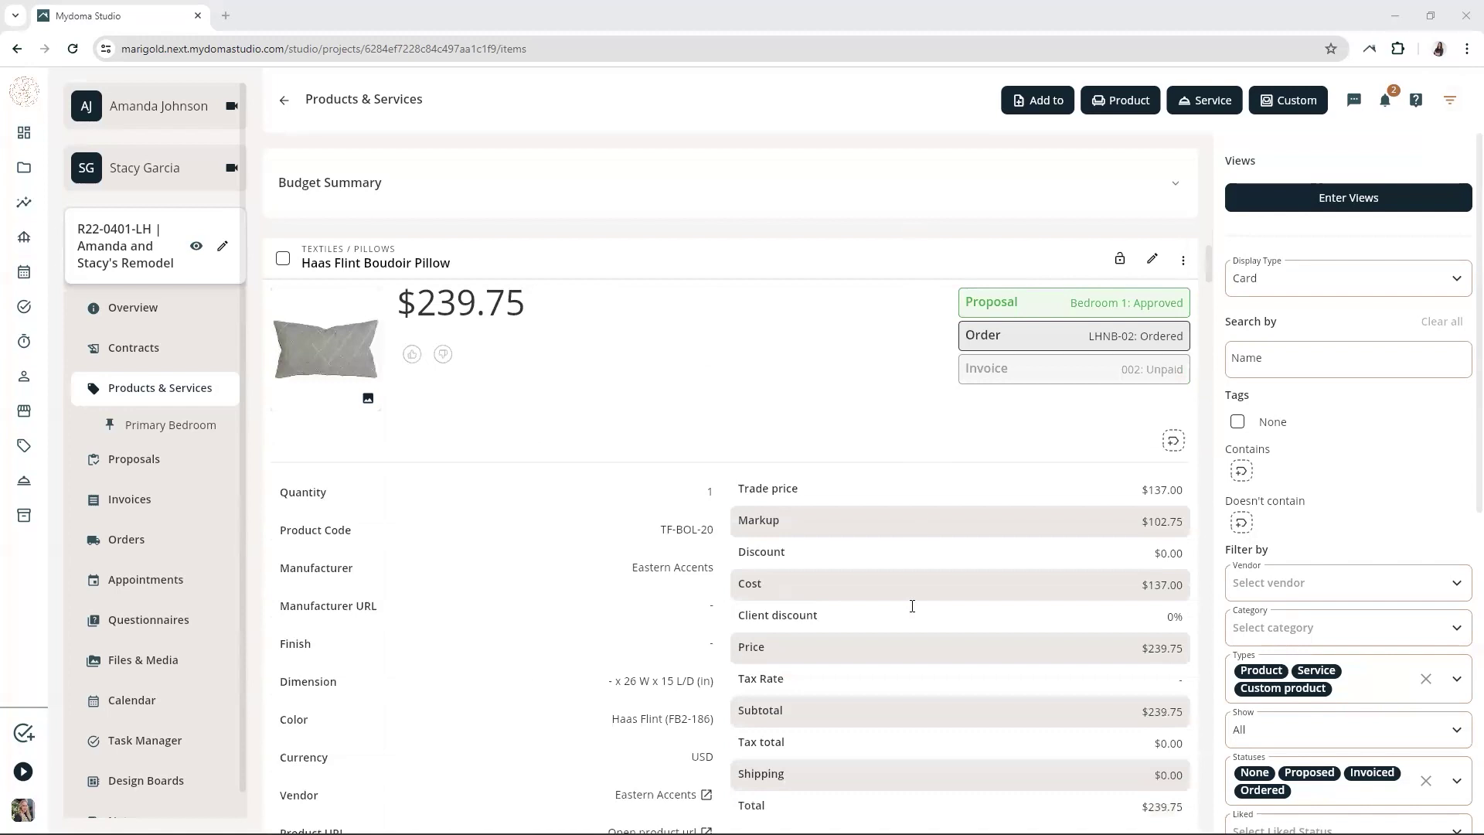
scroll(912, 606, down, 1)
scroll(911, 606, down, 2)
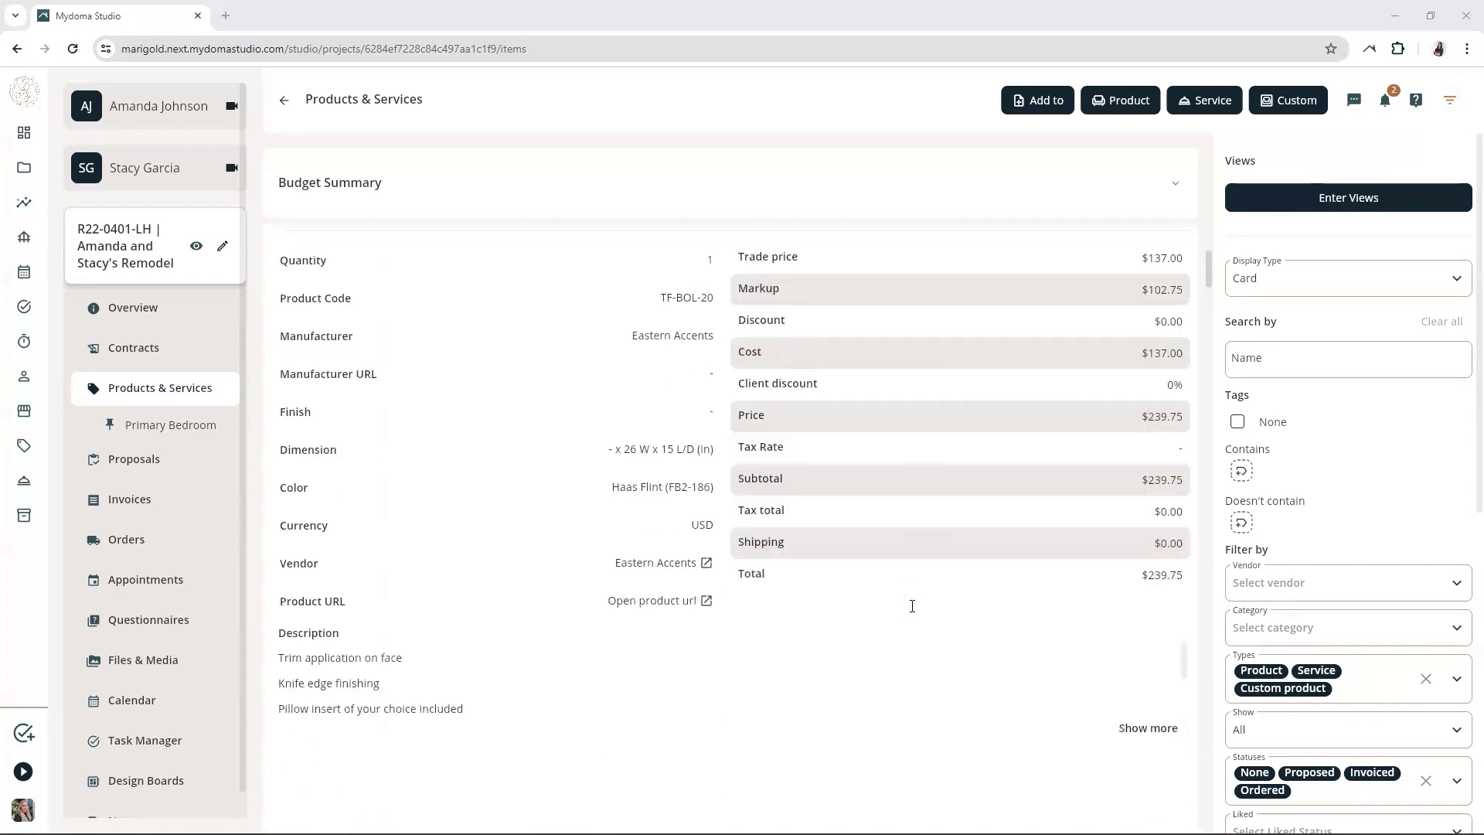
scroll(911, 606, down, 4)
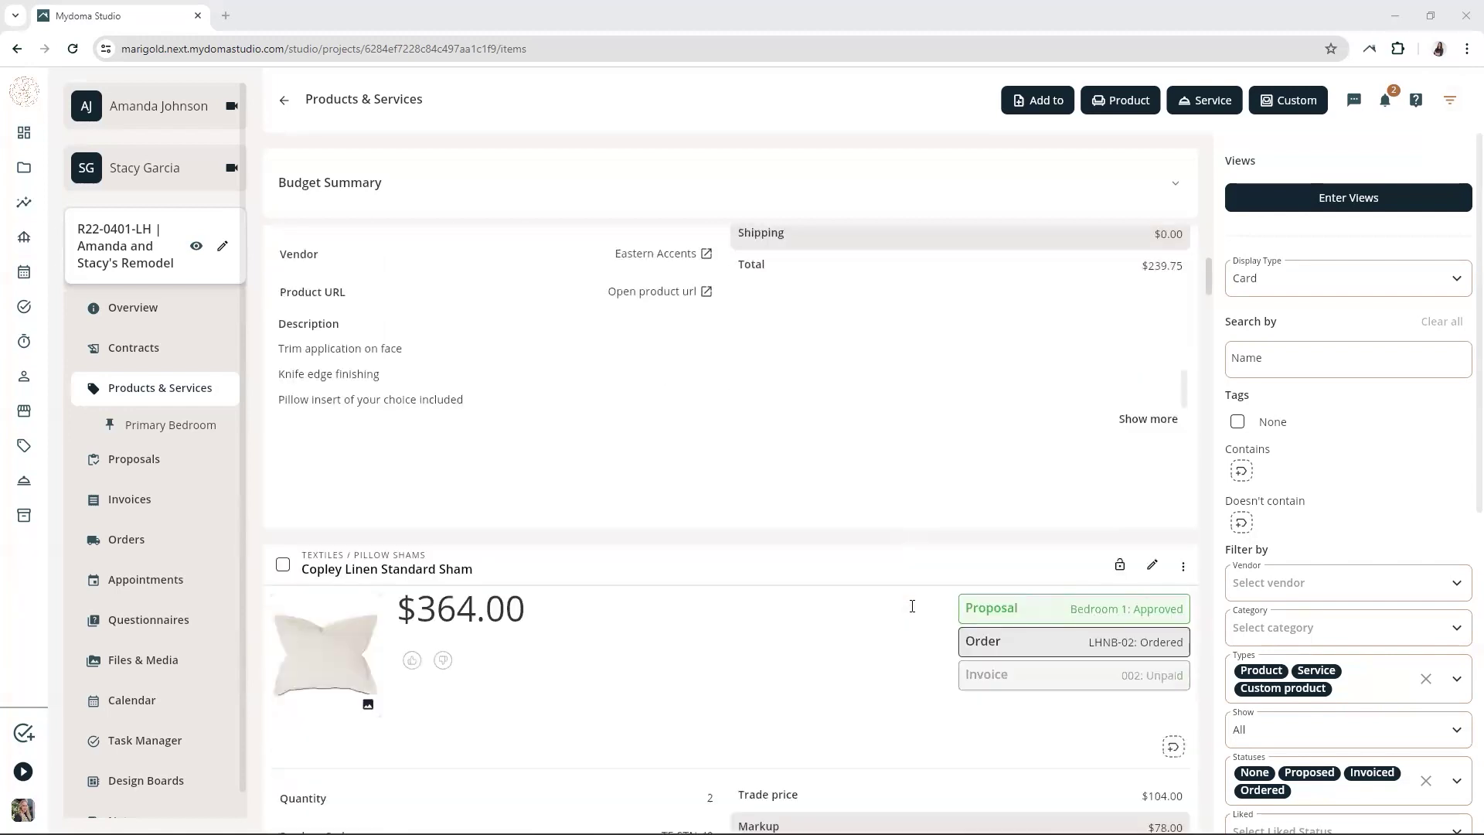
scroll(912, 606, down, 3)
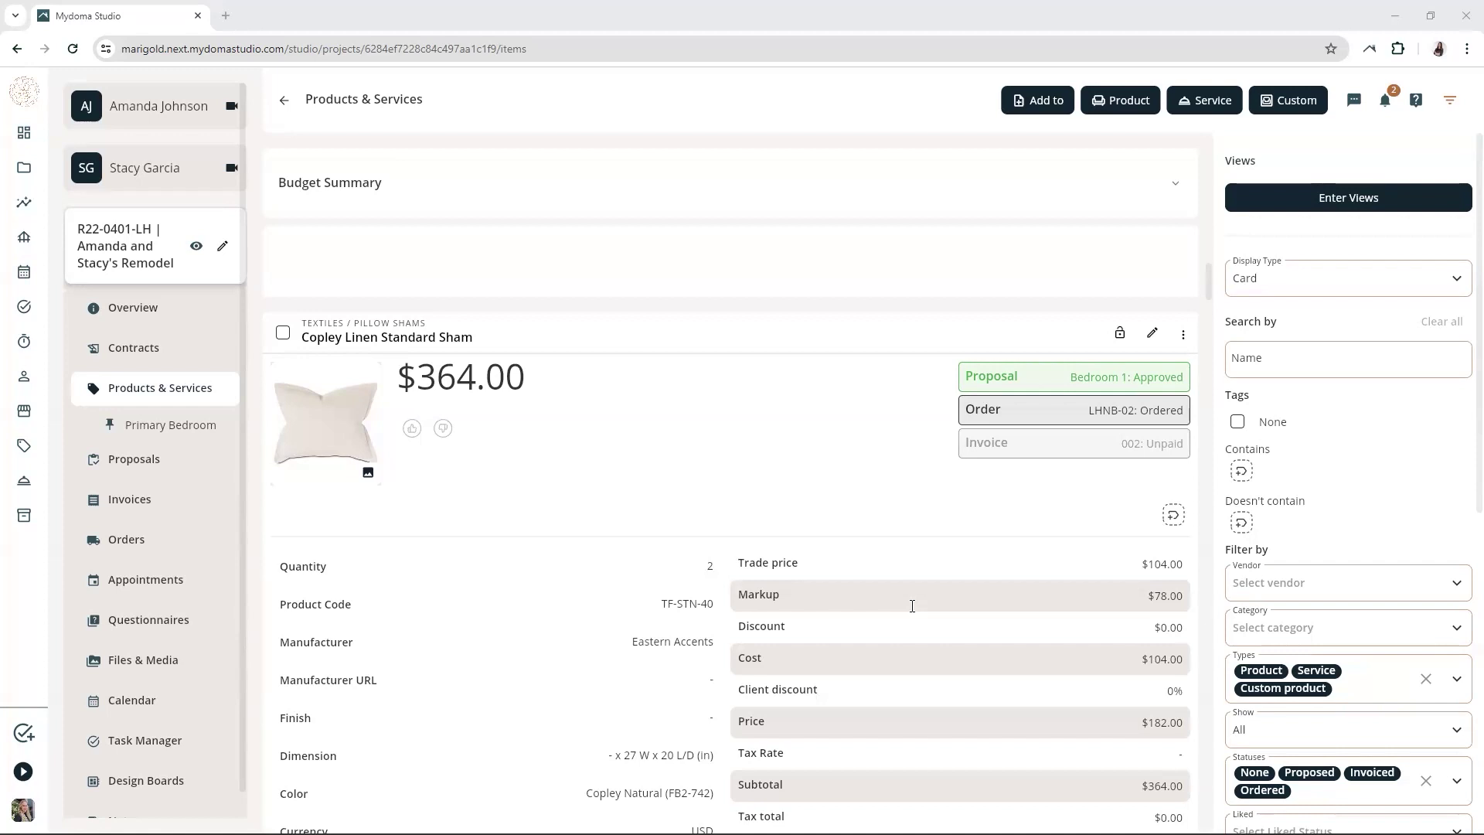
key(alt+Left)
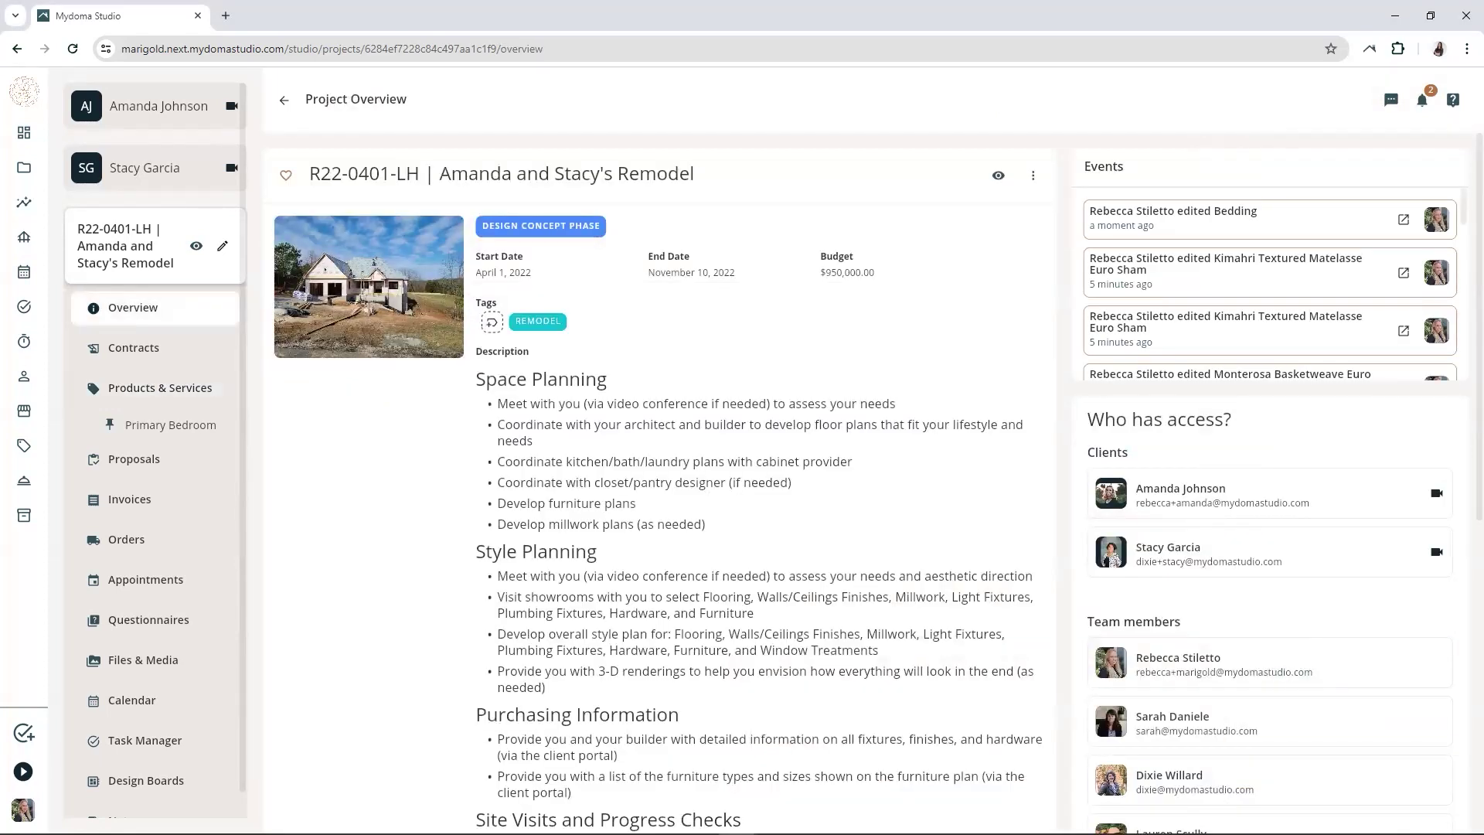
click(181, 382)
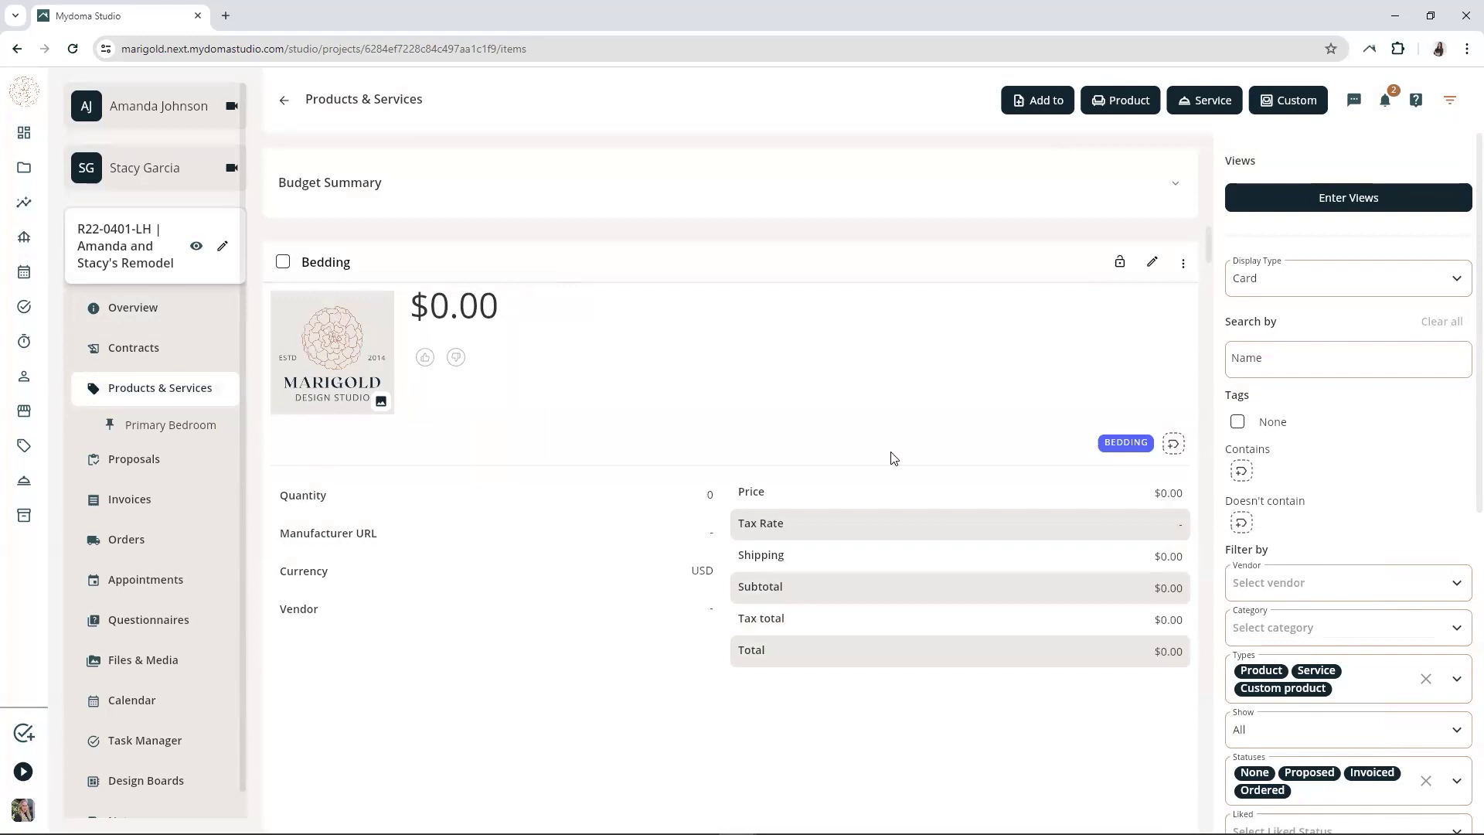
Filter the list to items whose Tags value is None.
click(1451, 105)
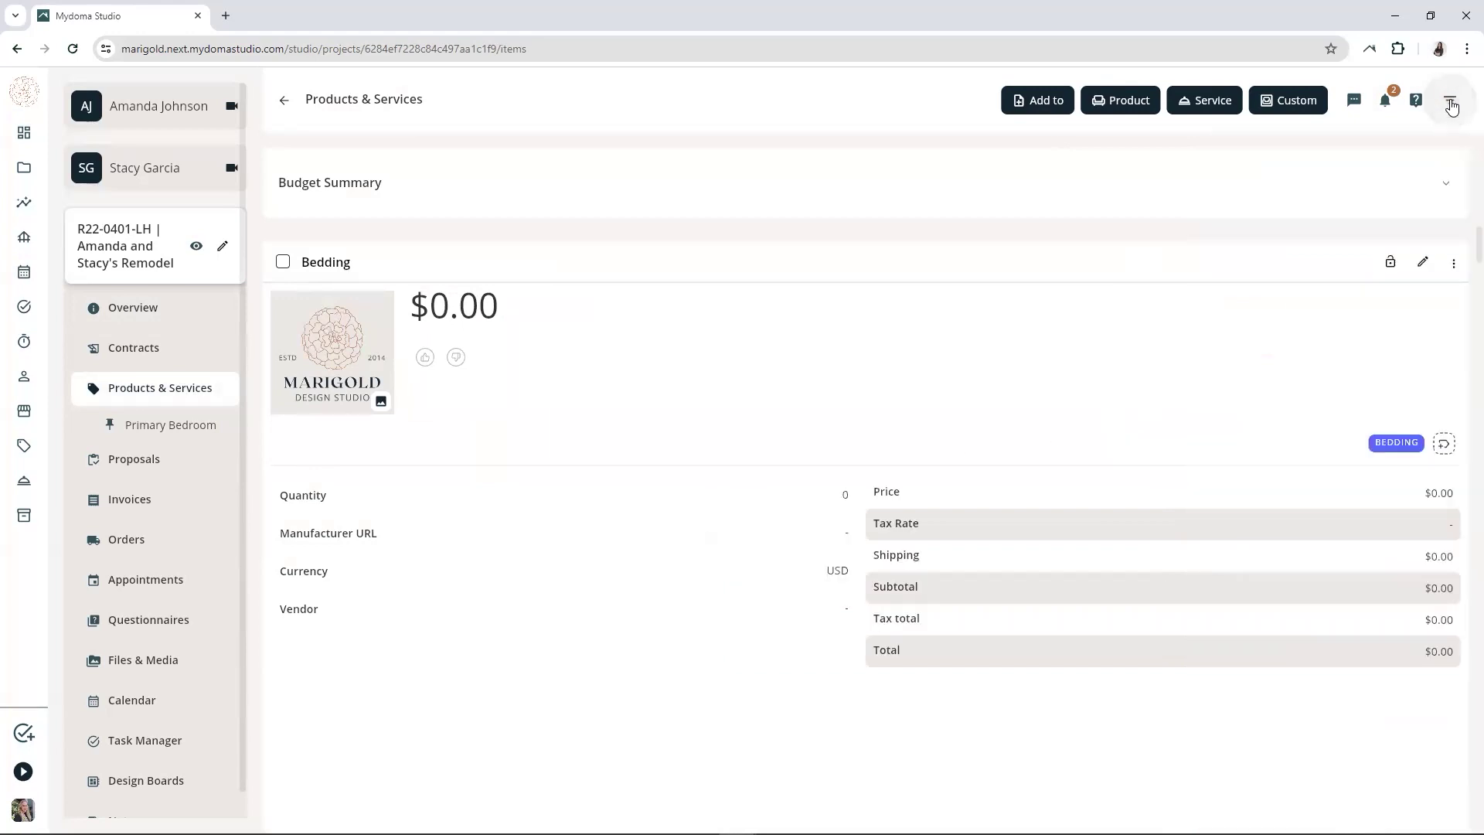
click(1450, 106)
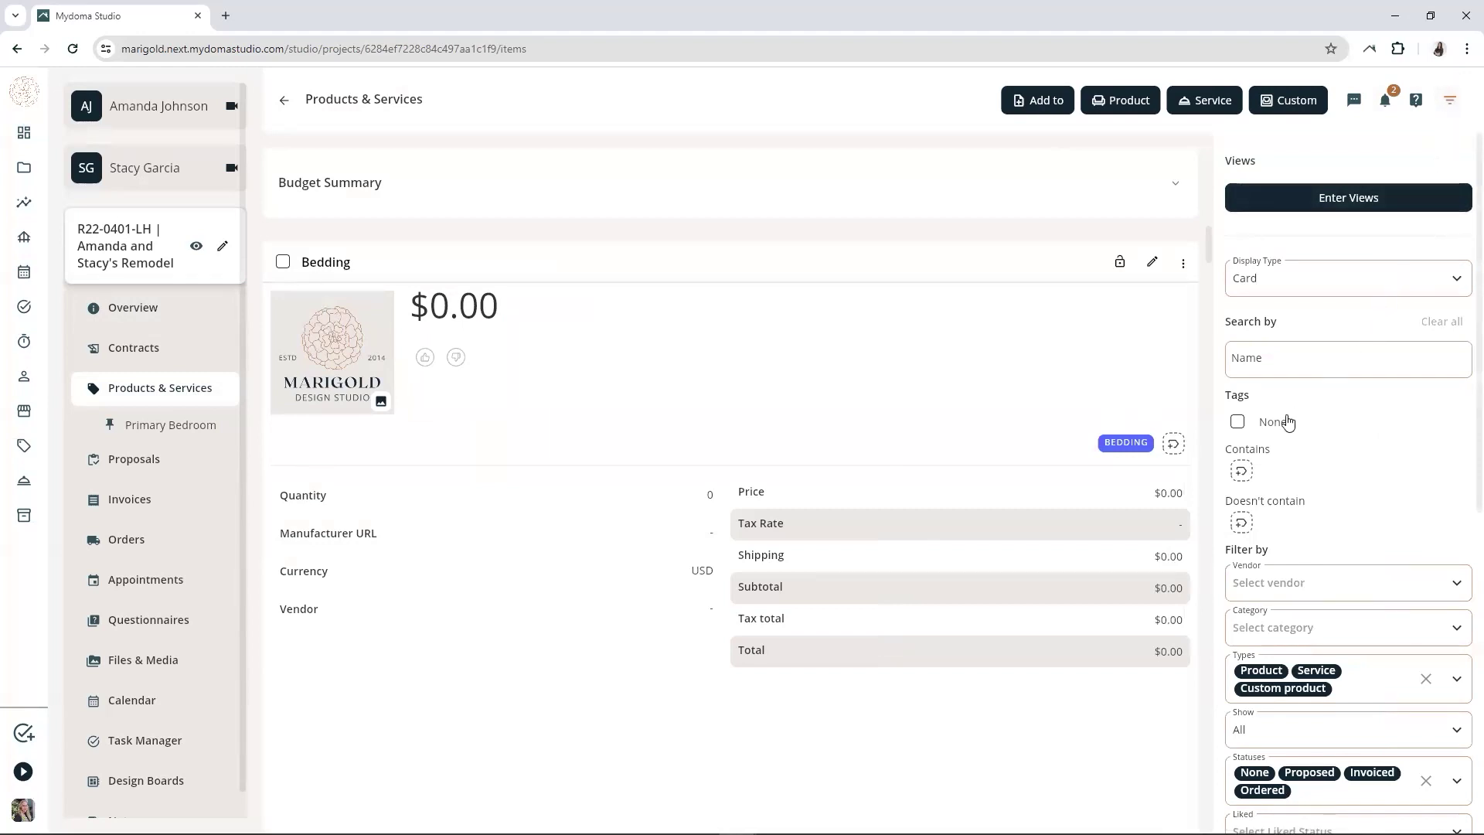
click(1237, 423)
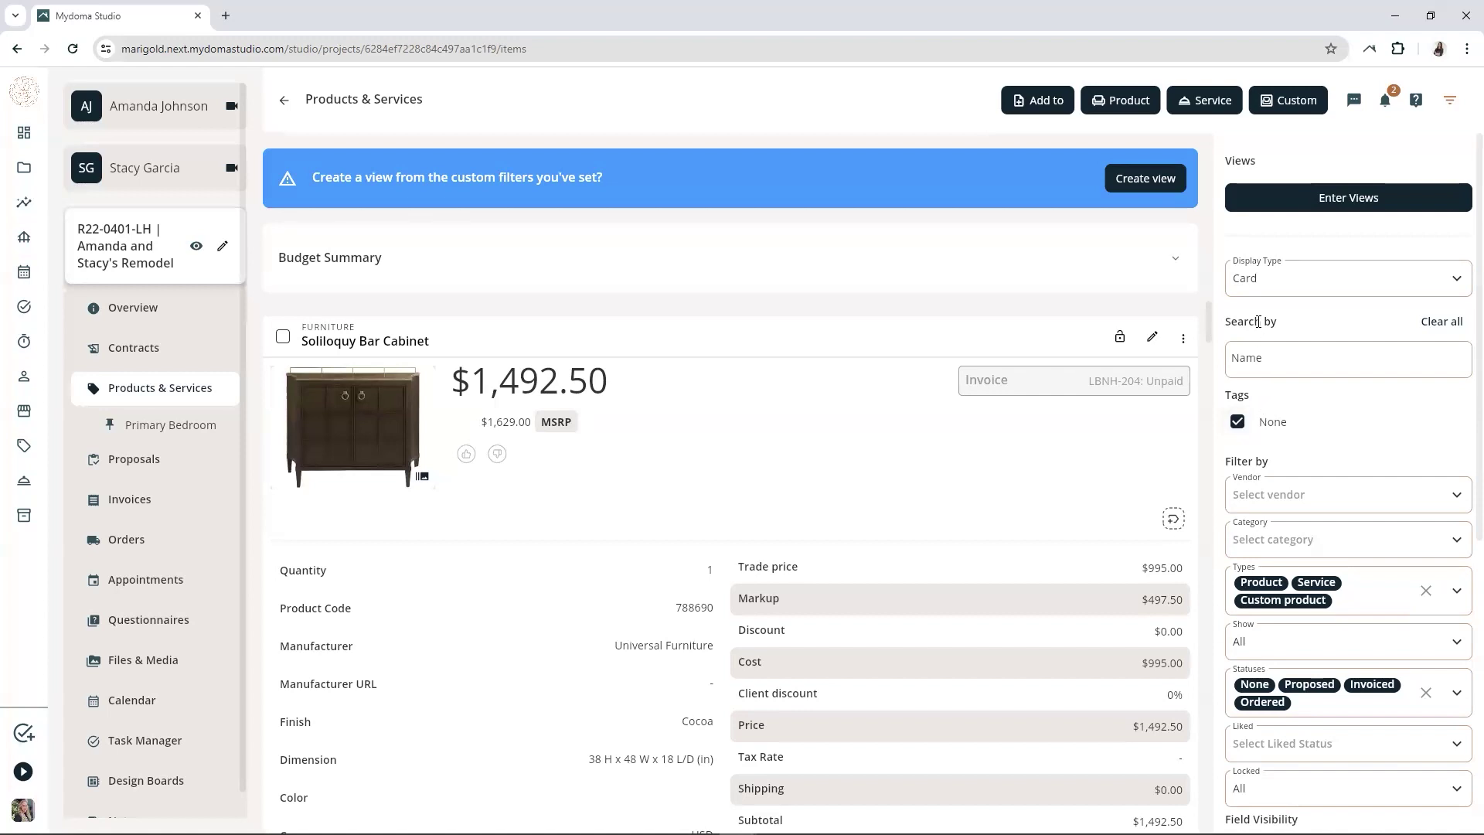
Change the Display Type of the untagged items from cards to Table.
click(1256, 278)
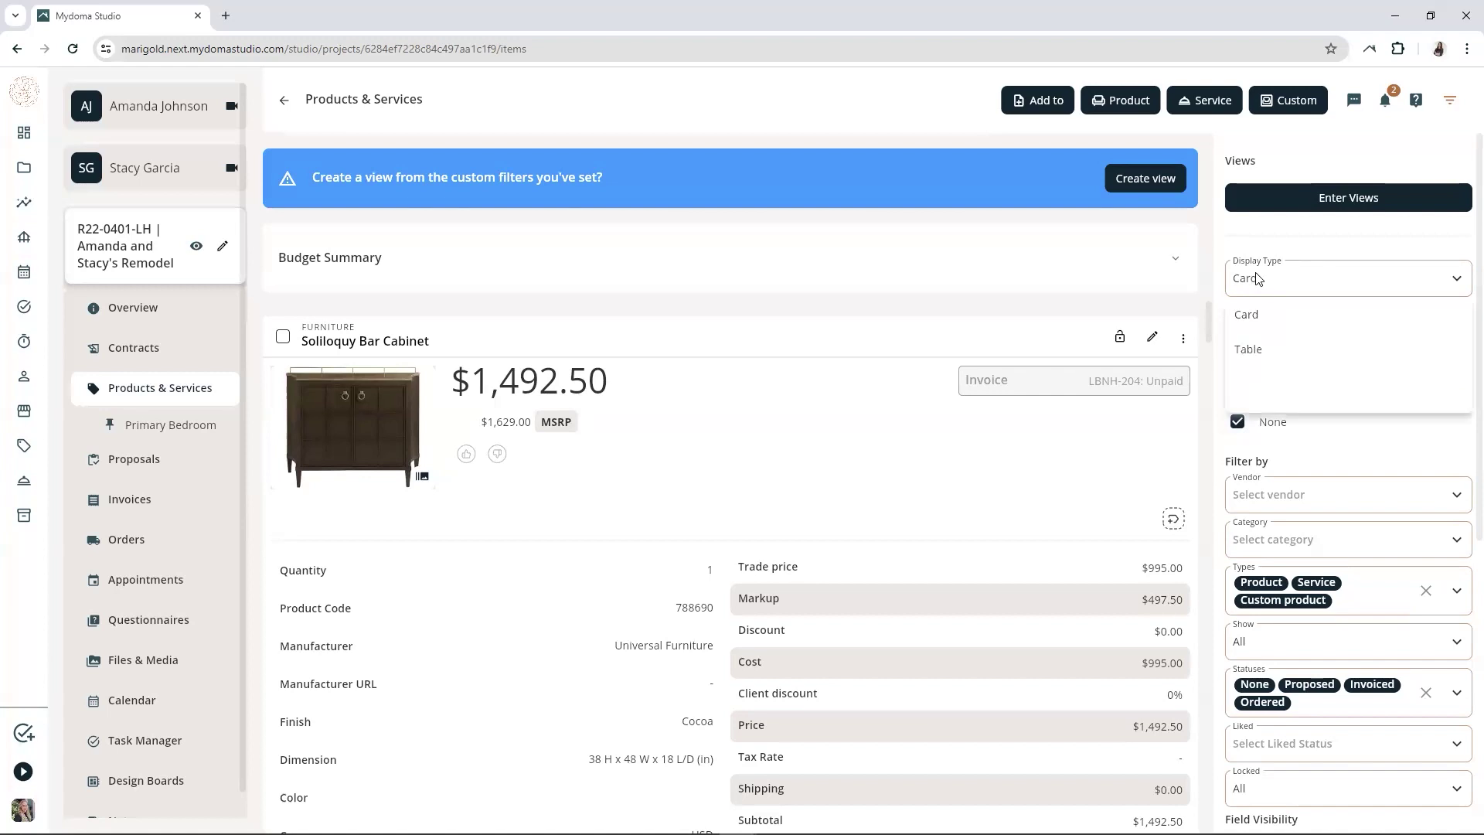
click(1277, 352)
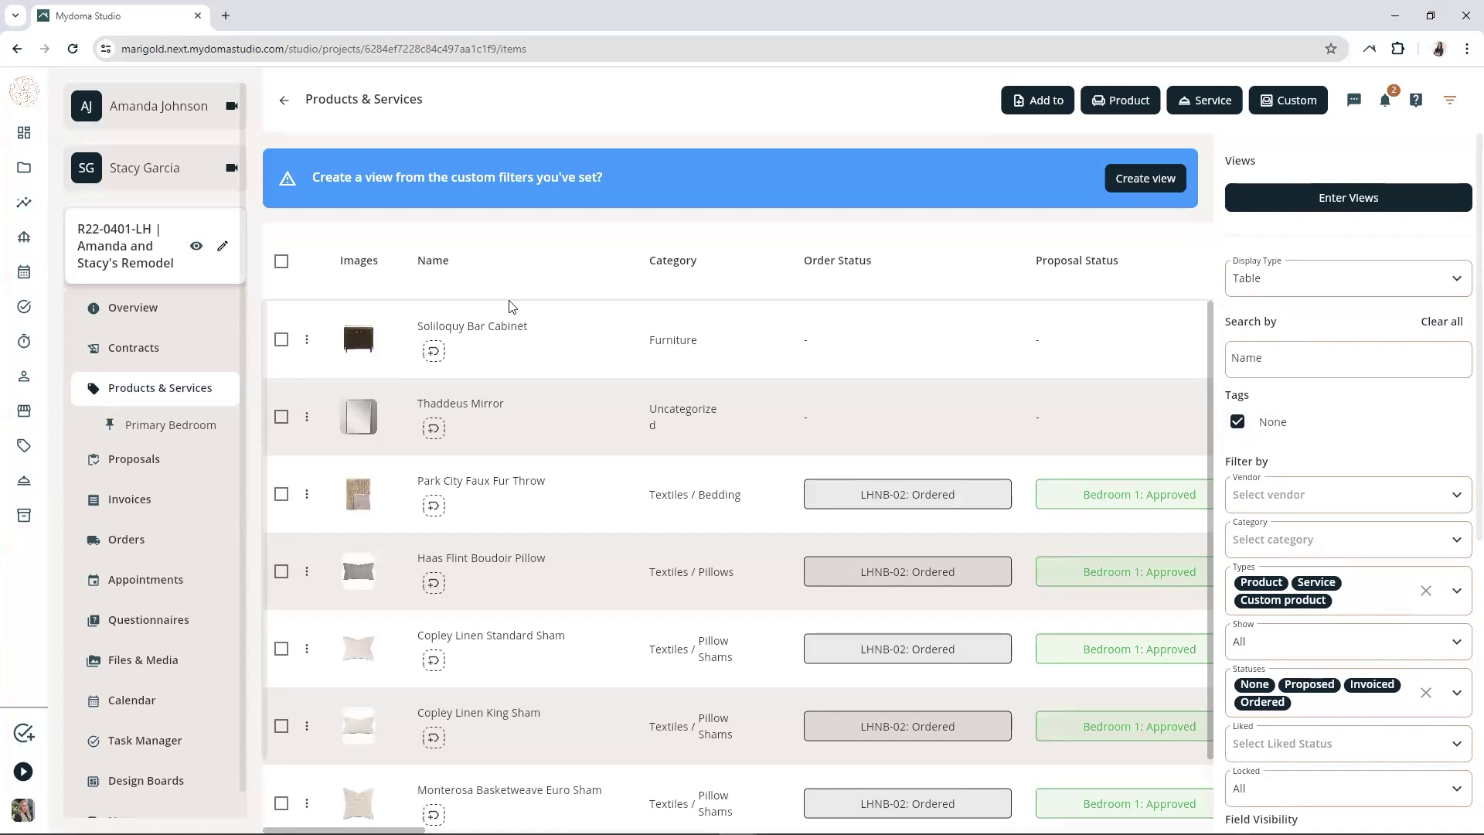
Select Park City Faux Fur Throw, Haas Flint Boudoir Pillow and the Copley Linen Standard and King Shams.
click(282, 262)
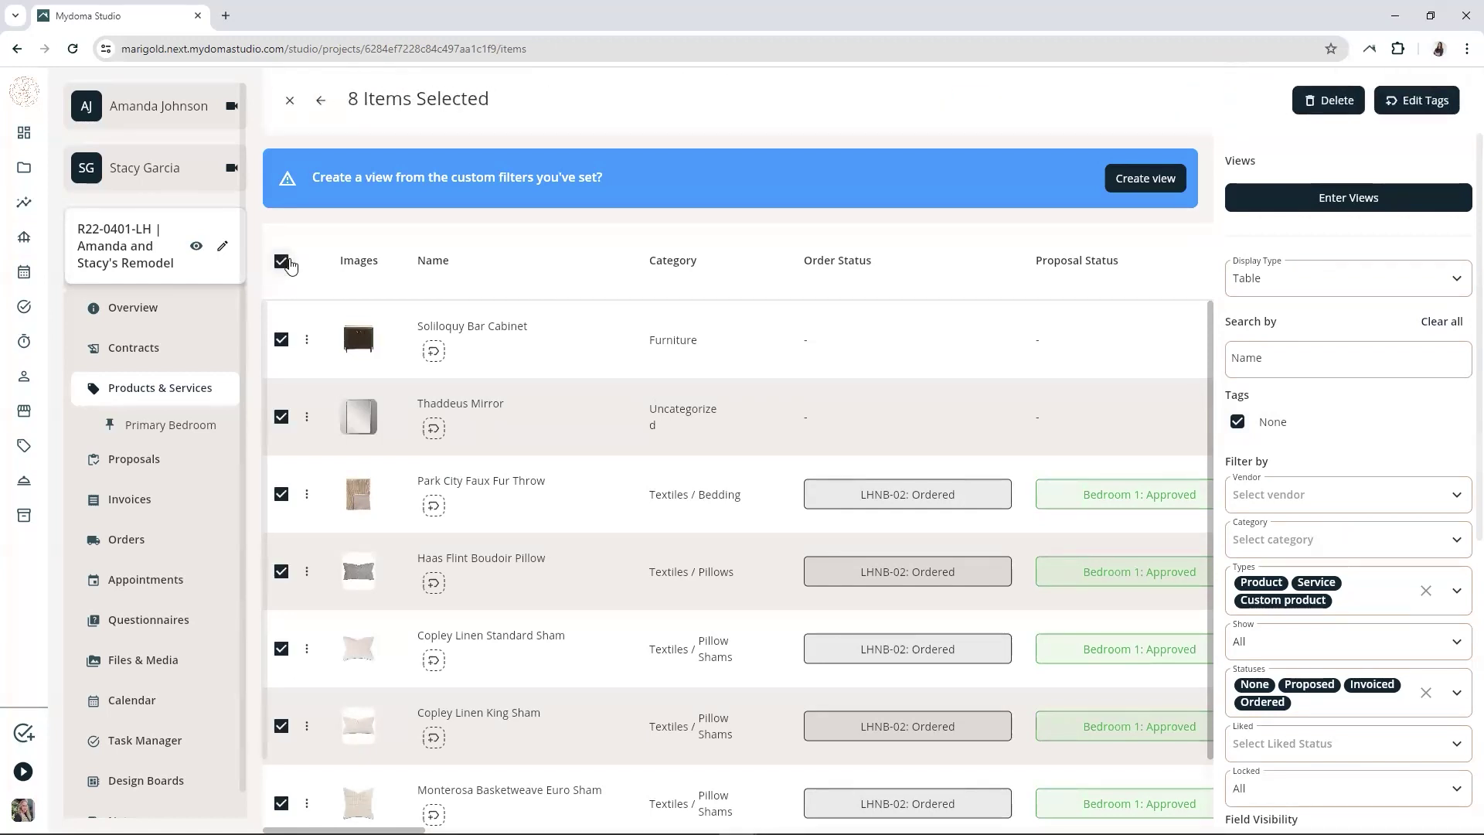
click(282, 262)
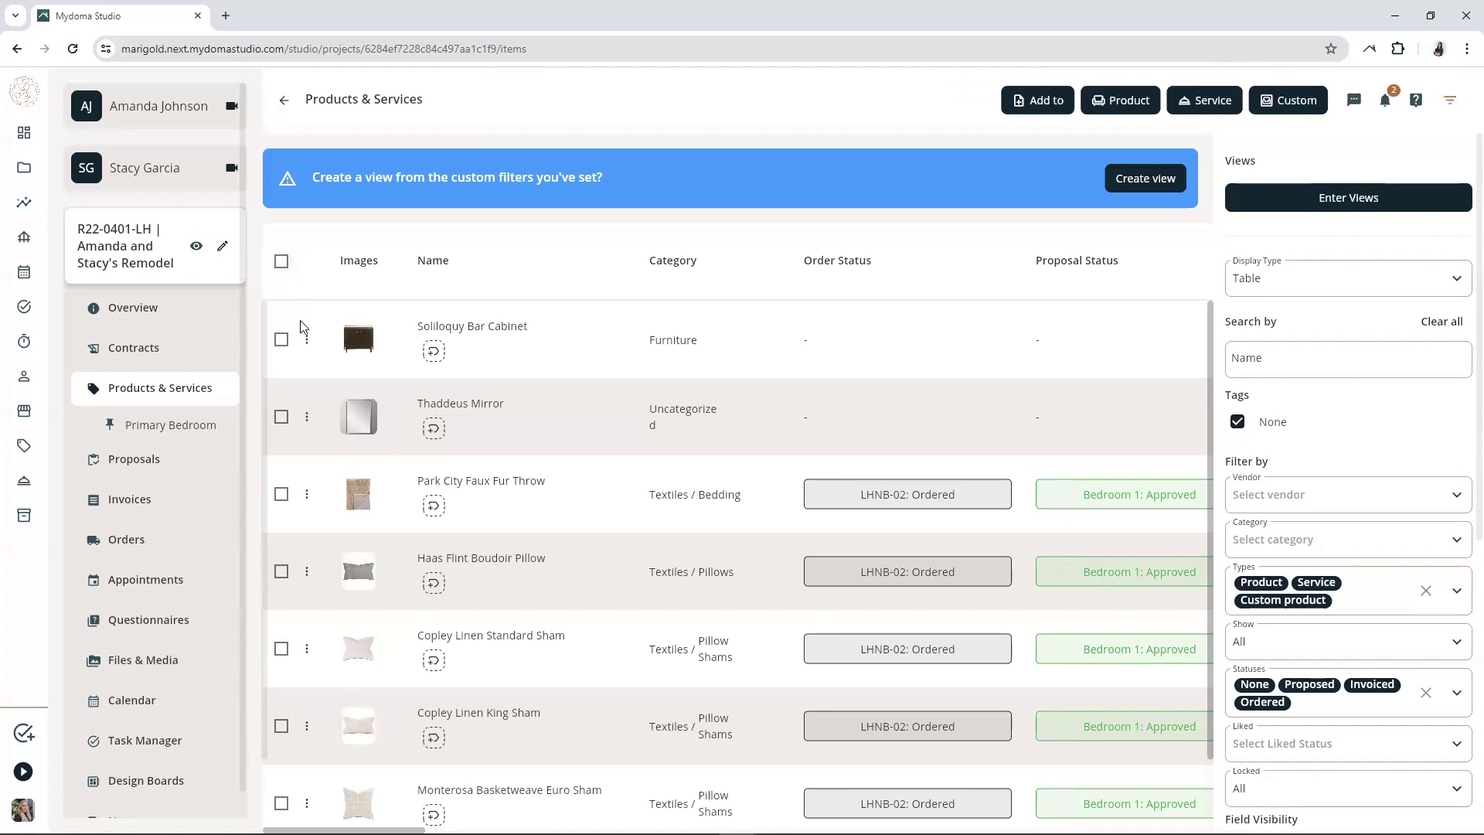
click(282, 346)
click(281, 494)
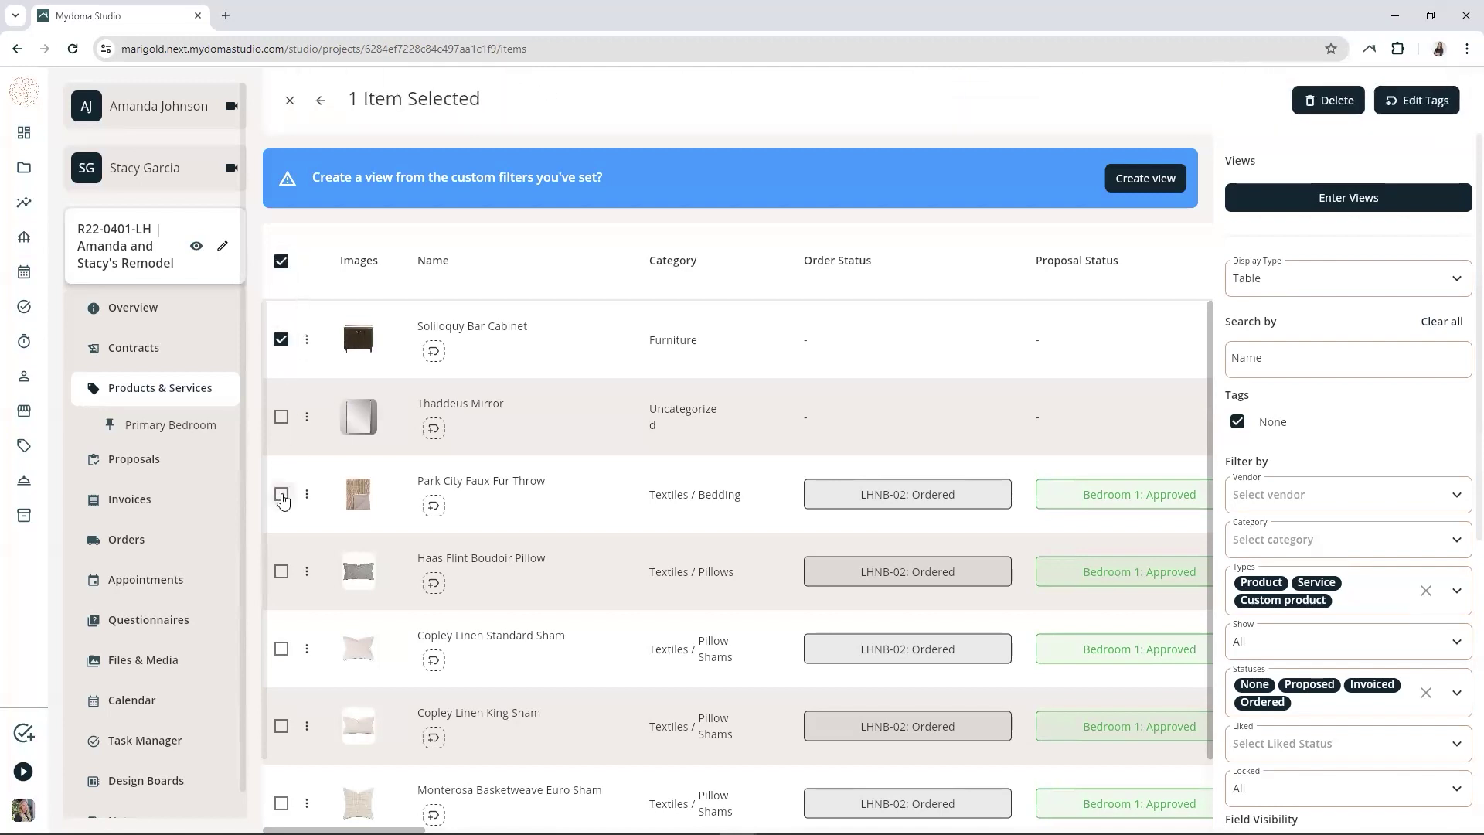
click(282, 572)
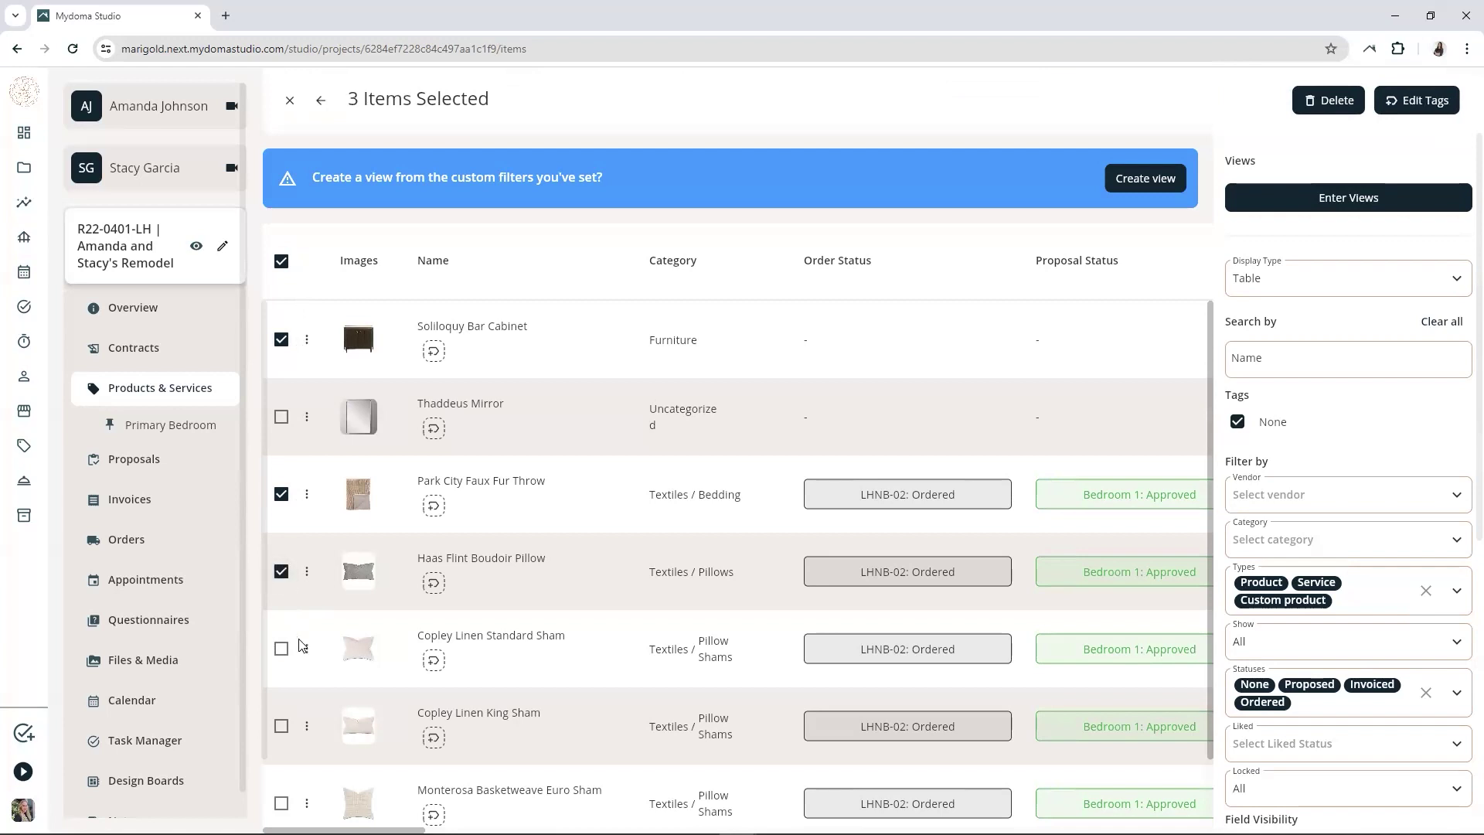
click(281, 657)
click(291, 348)
click(280, 734)
Find tags matching 'bed', add BEDDING and BEDROOM to the four selected items, and save.
click(1421, 101)
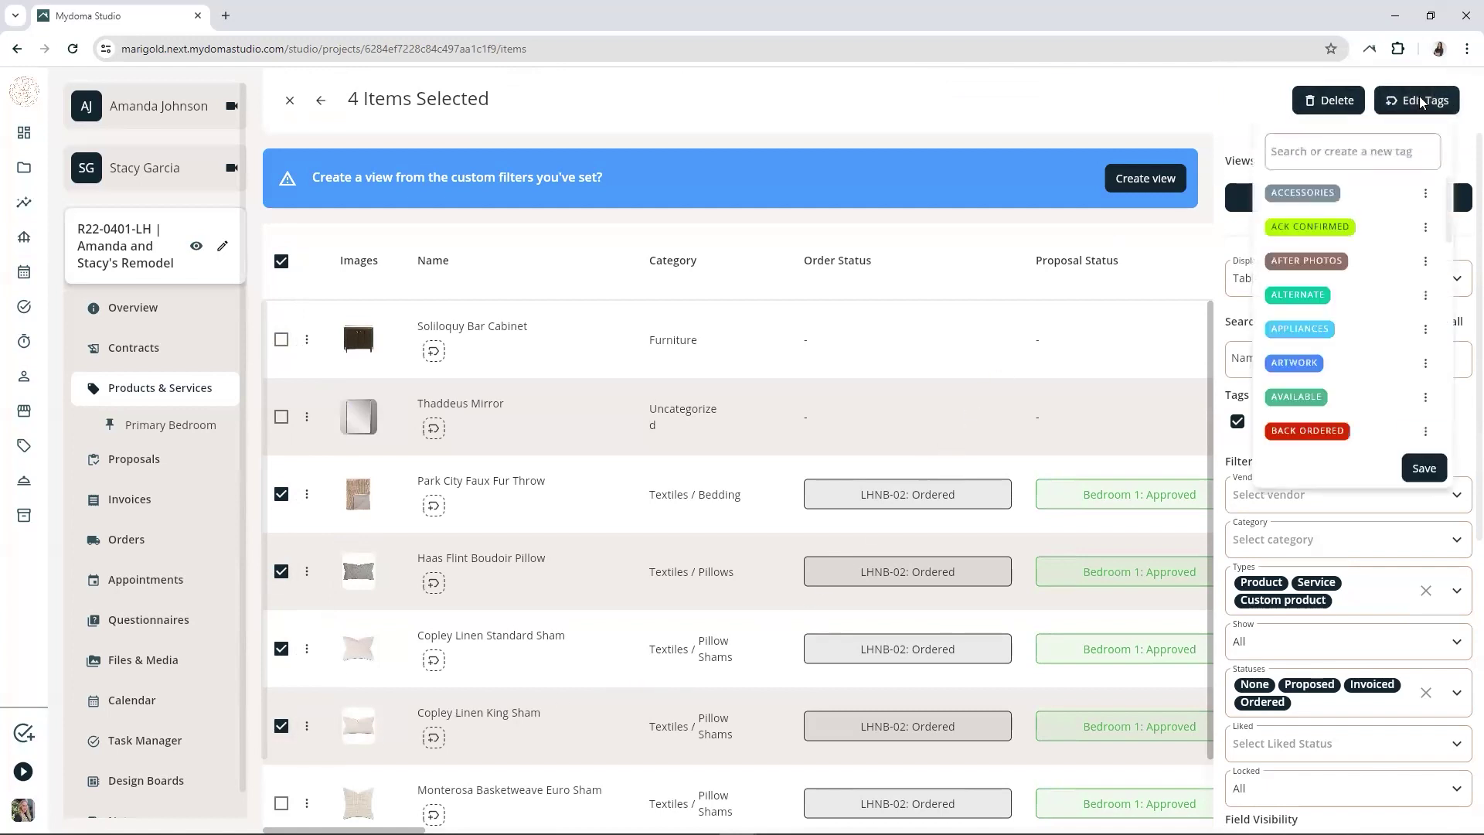
click(1394, 143)
text(bed)
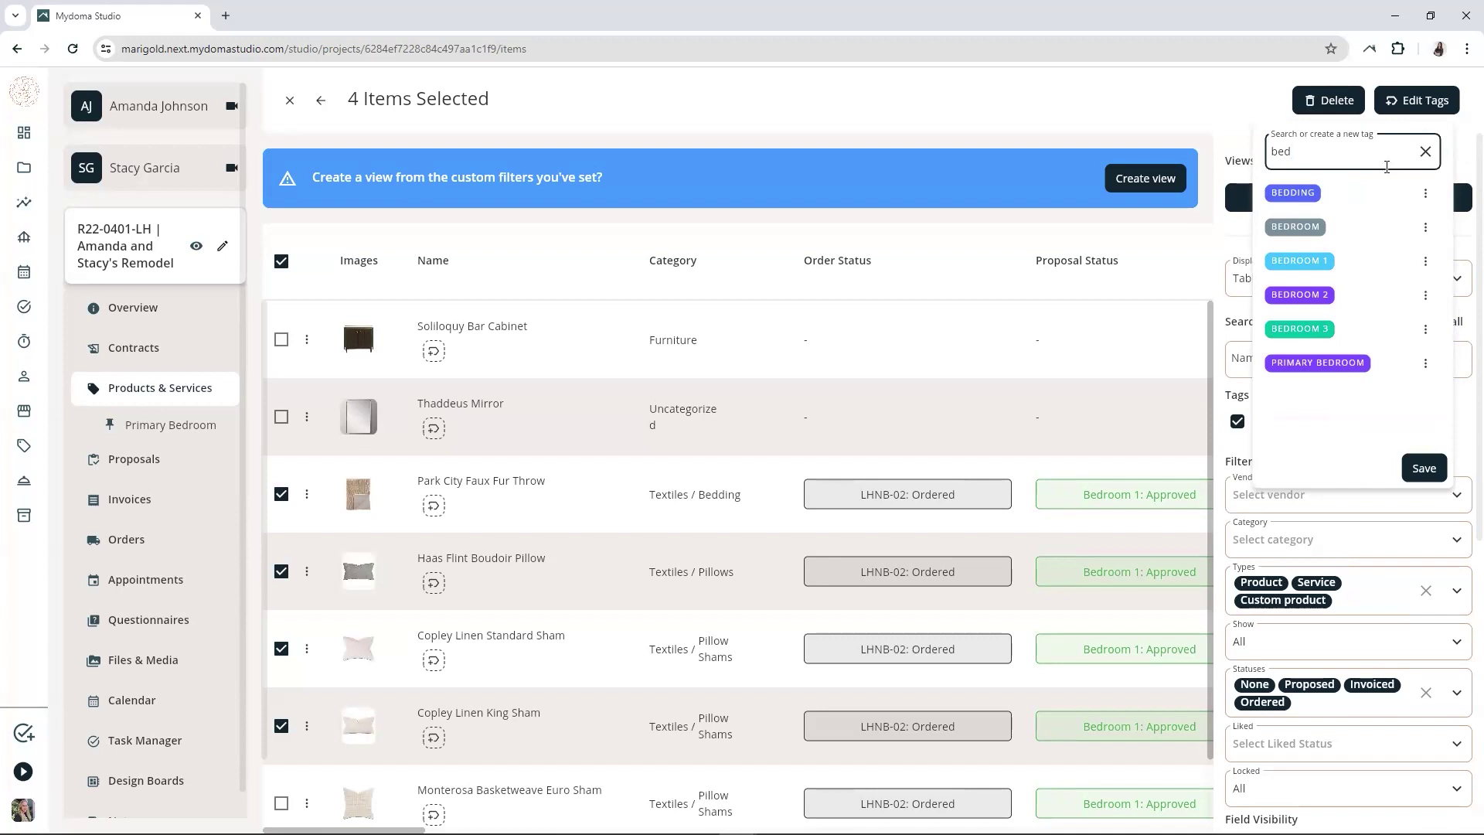
click(1369, 199)
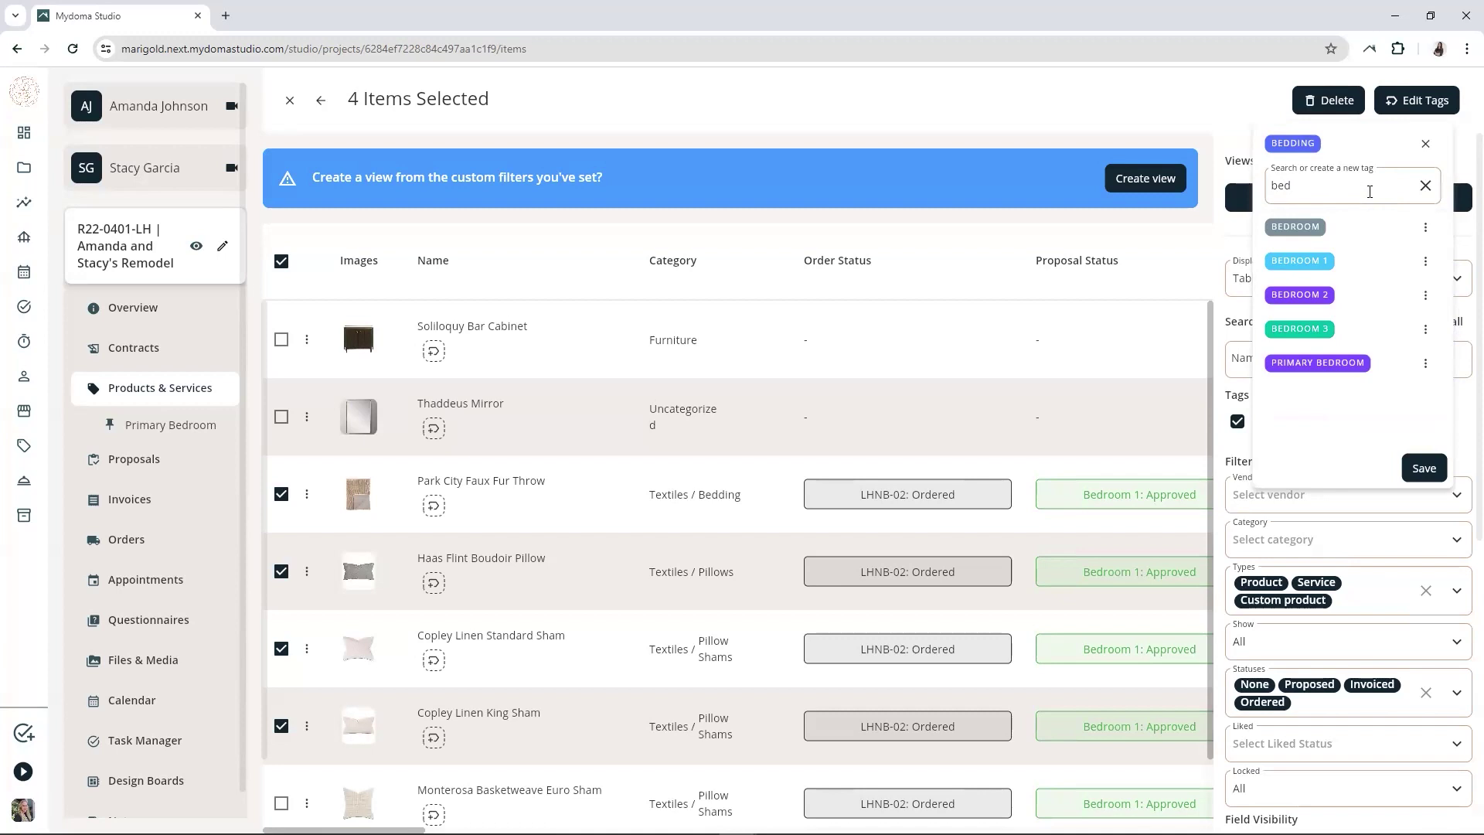
click(1358, 226)
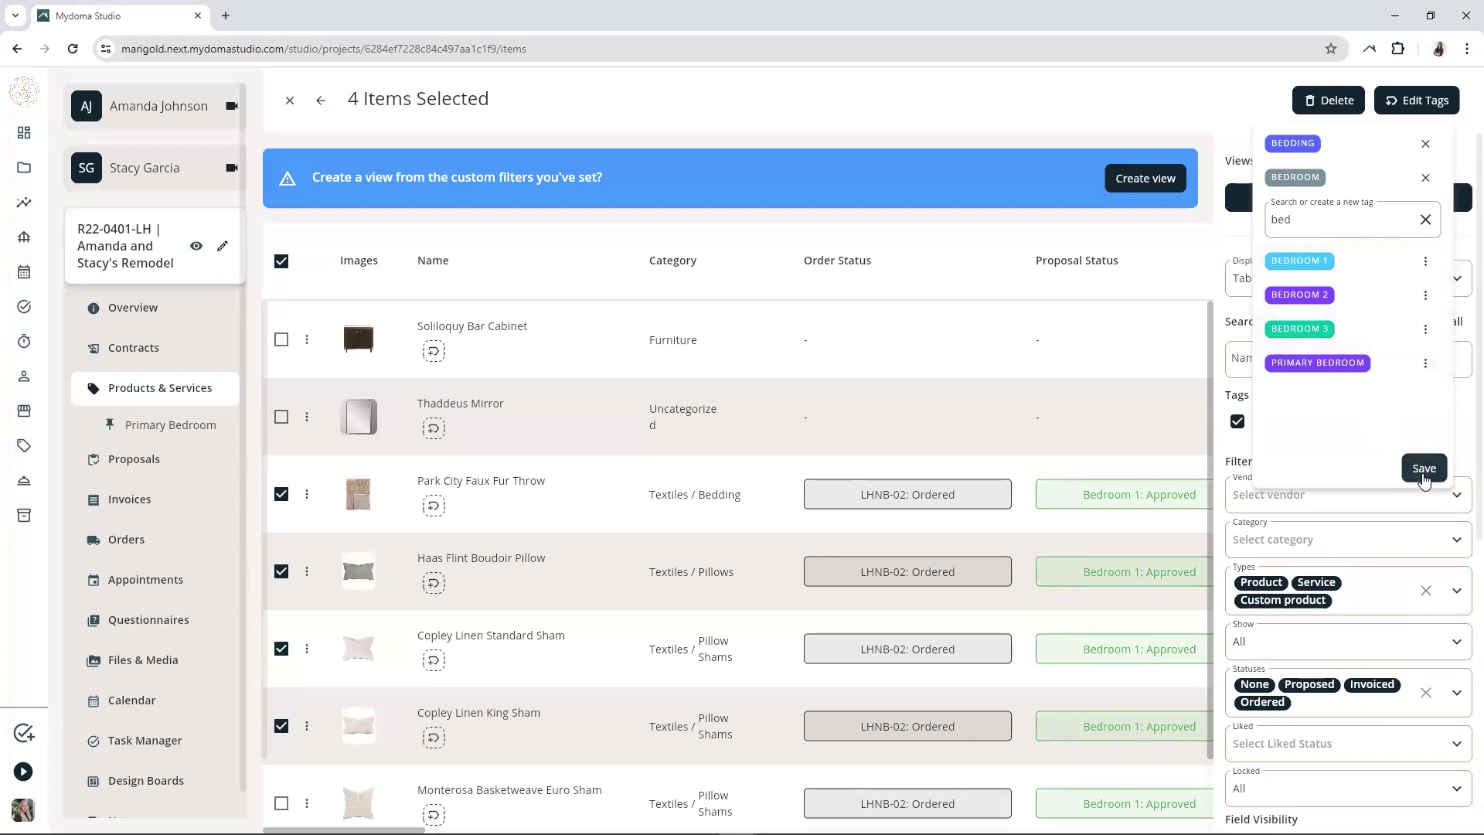
click(1424, 469)
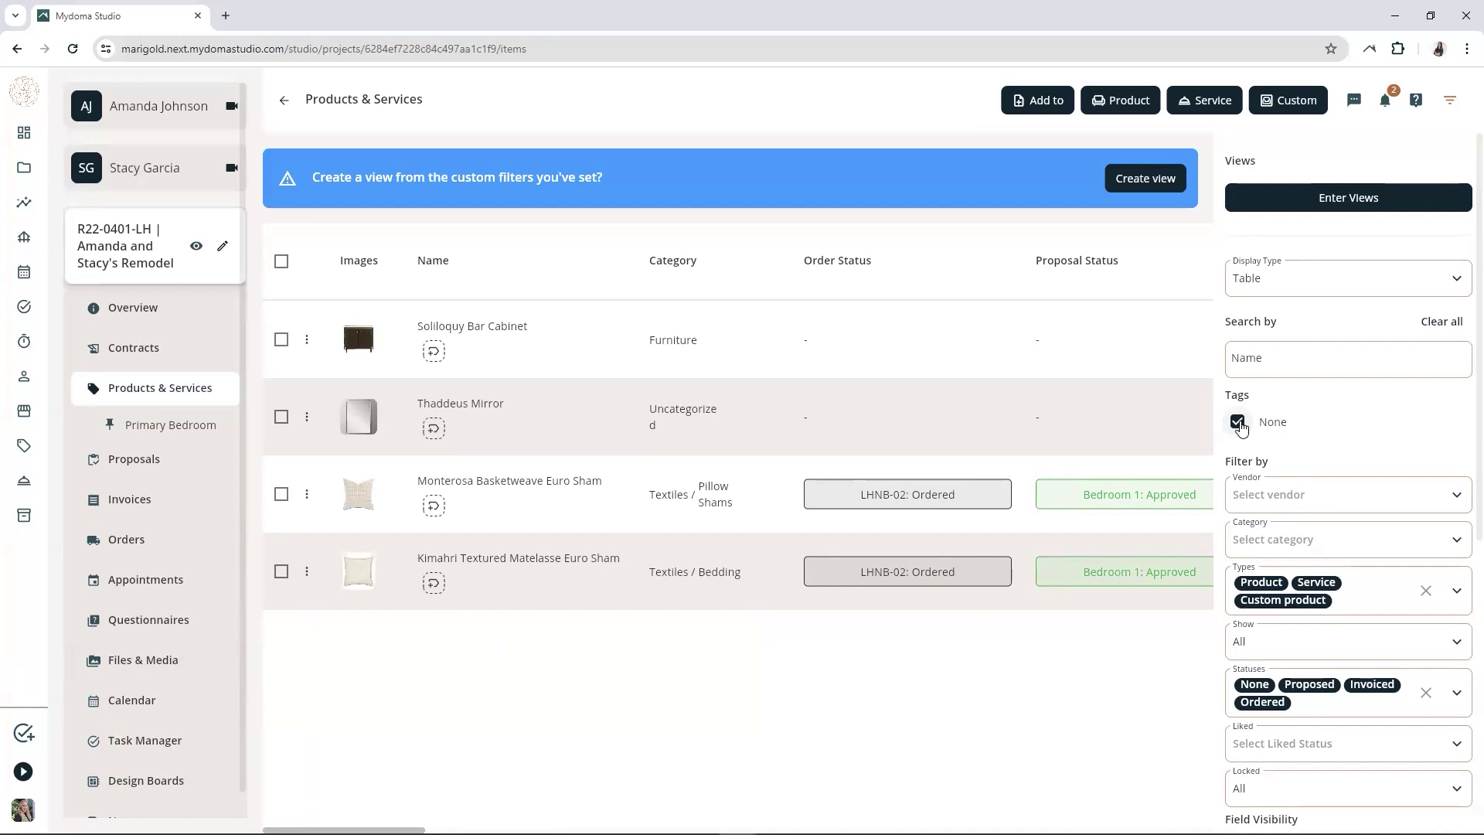
Clear the Tags > None filter and scroll down the table to check the new BEDDING and BEDROOM tags.
click(1237, 422)
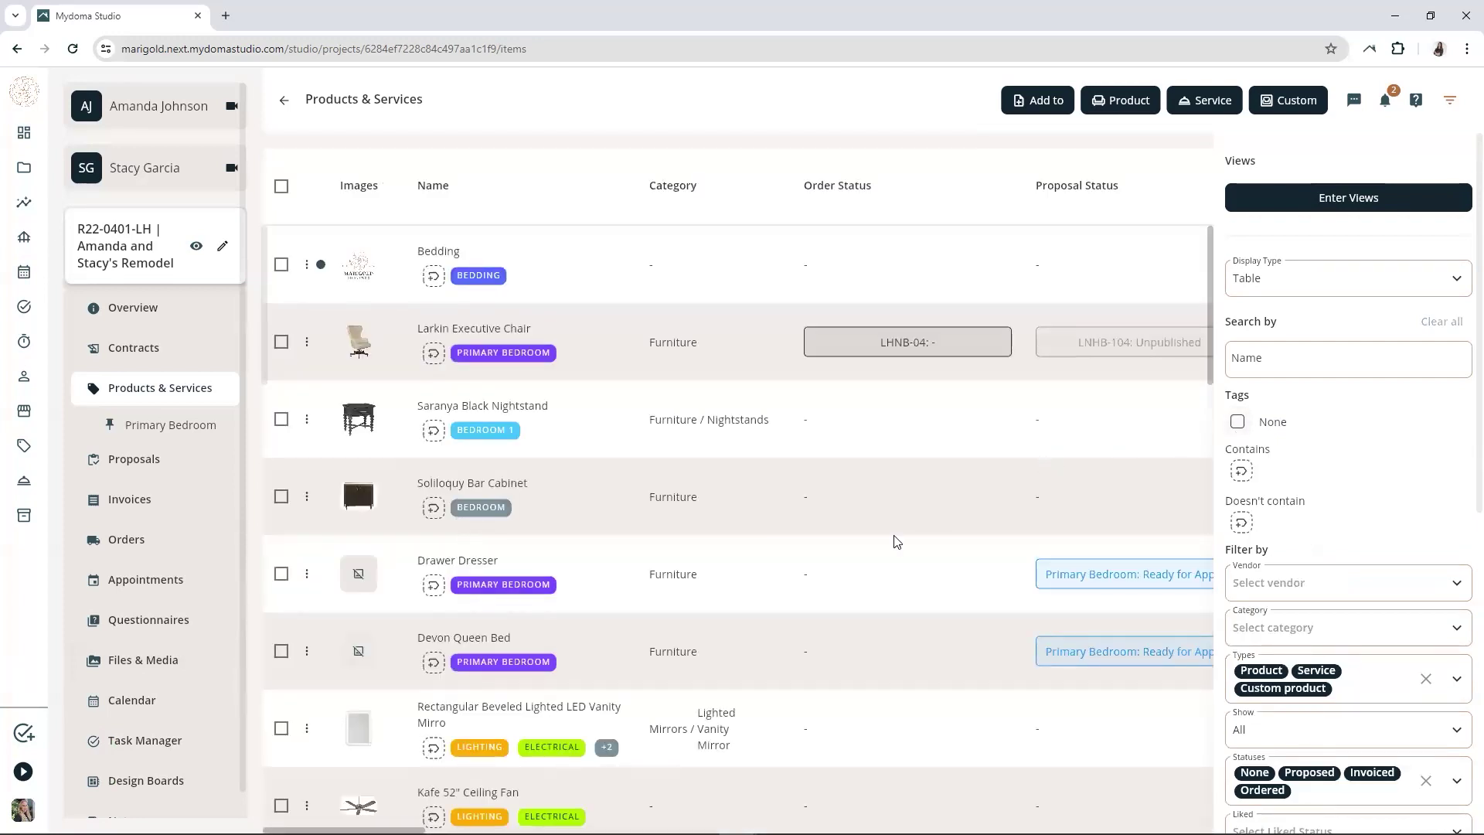
scroll(882, 554, down, 3)
scroll(882, 556, down, 3)
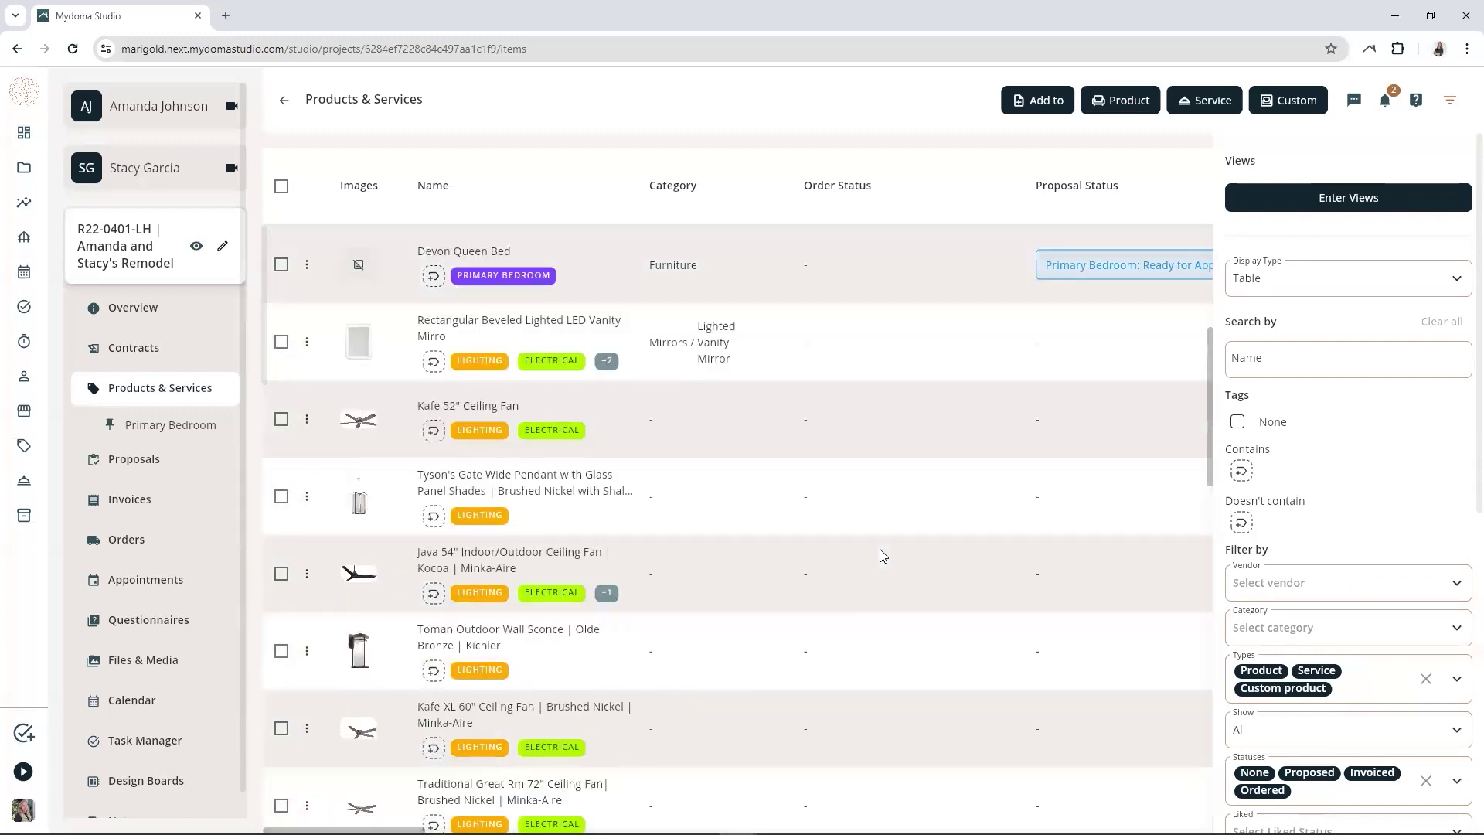
scroll(882, 556, down, 2)
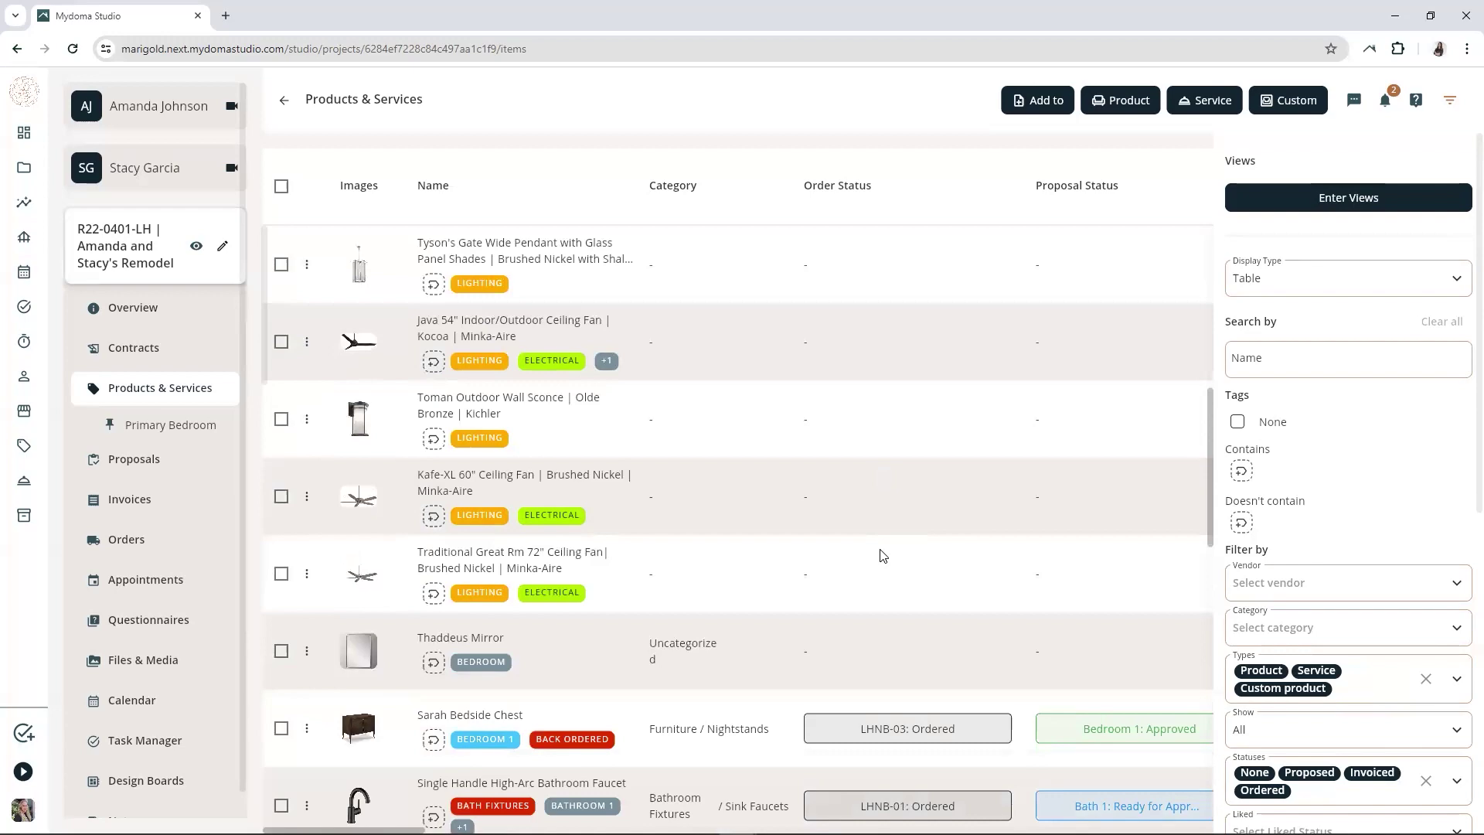
scroll(882, 556, down, 4)
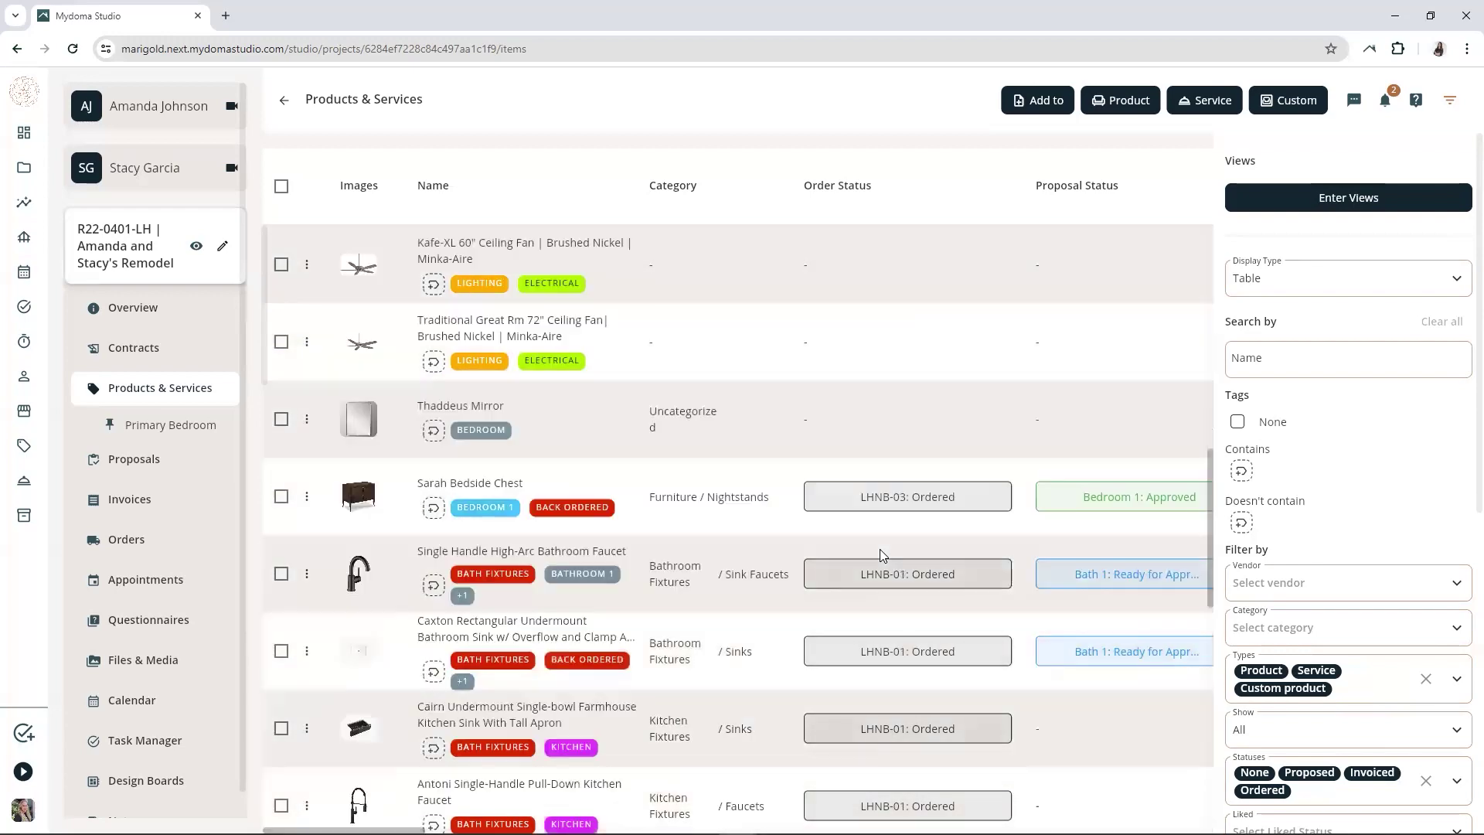
scroll(882, 555, down, 5)
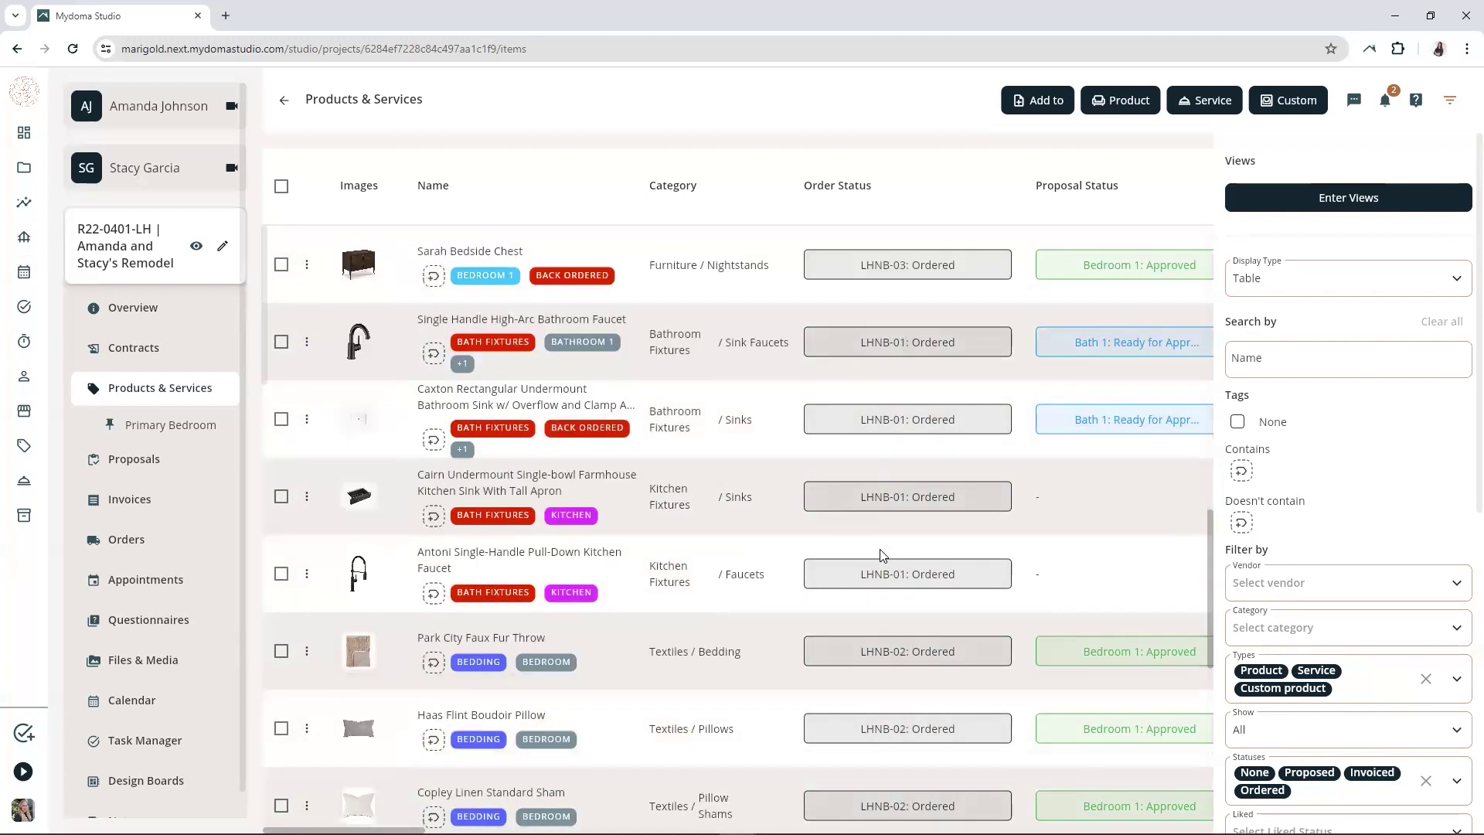